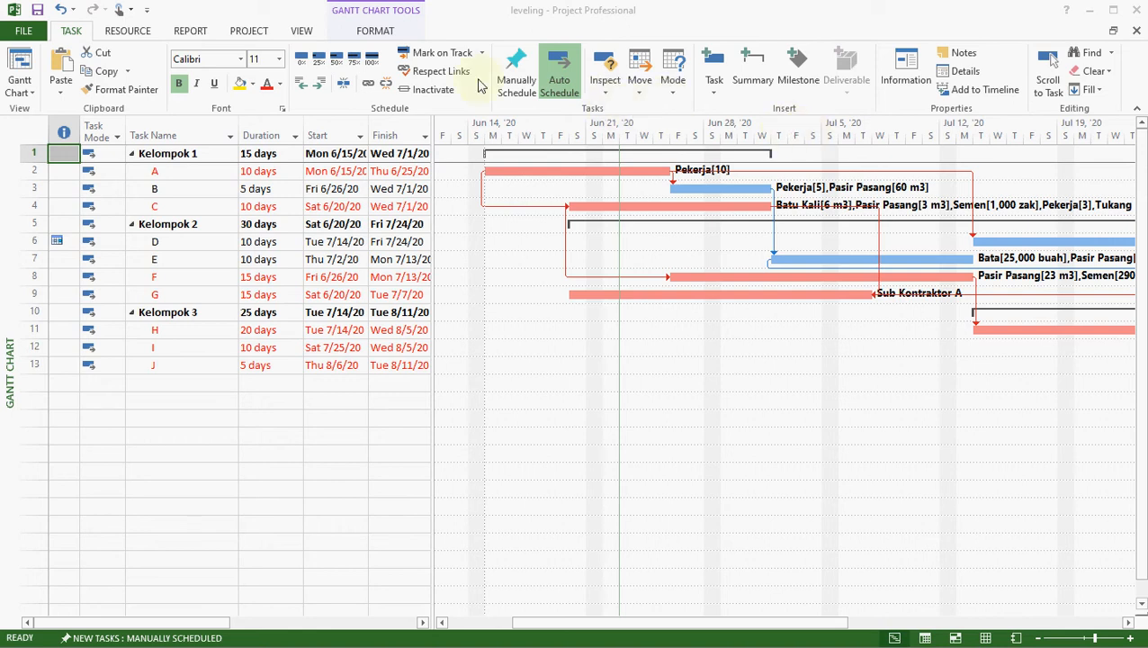
View the project statistics for the leveling project, including its duration, work and cost, and close them.
click(251, 31)
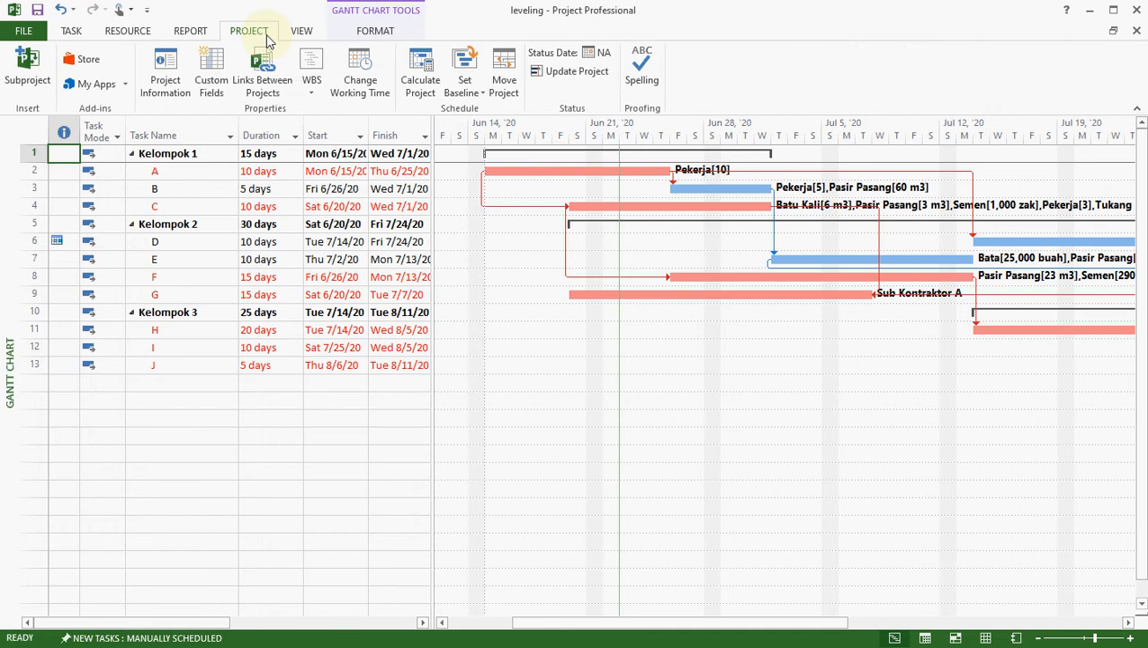
click(178, 79)
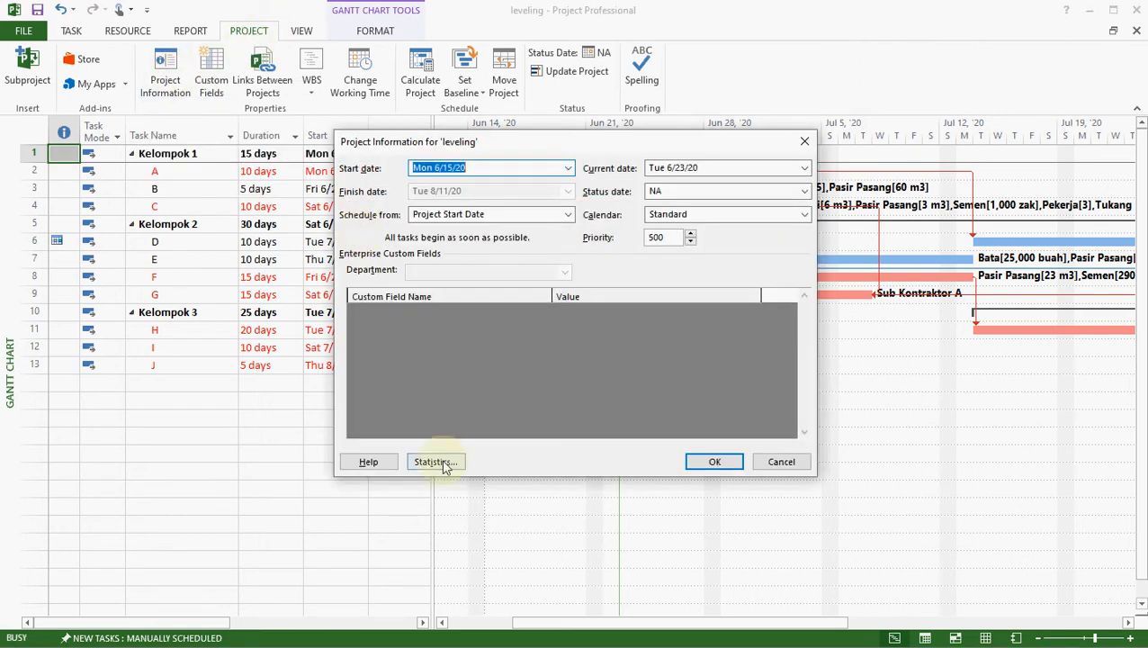
click(441, 462)
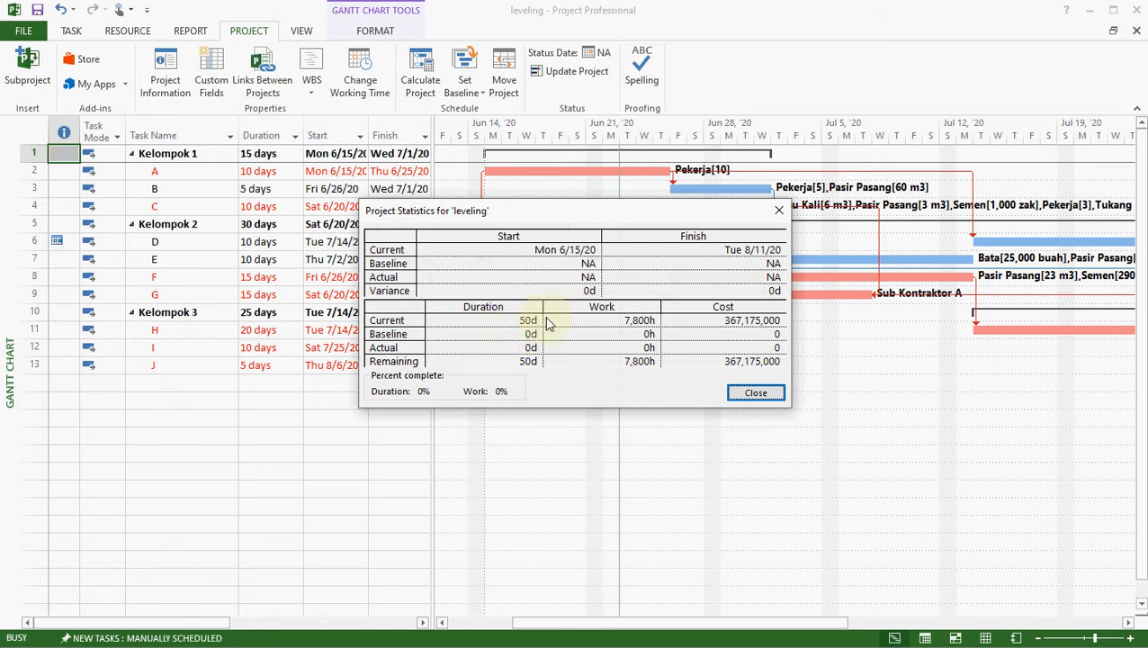
click(746, 395)
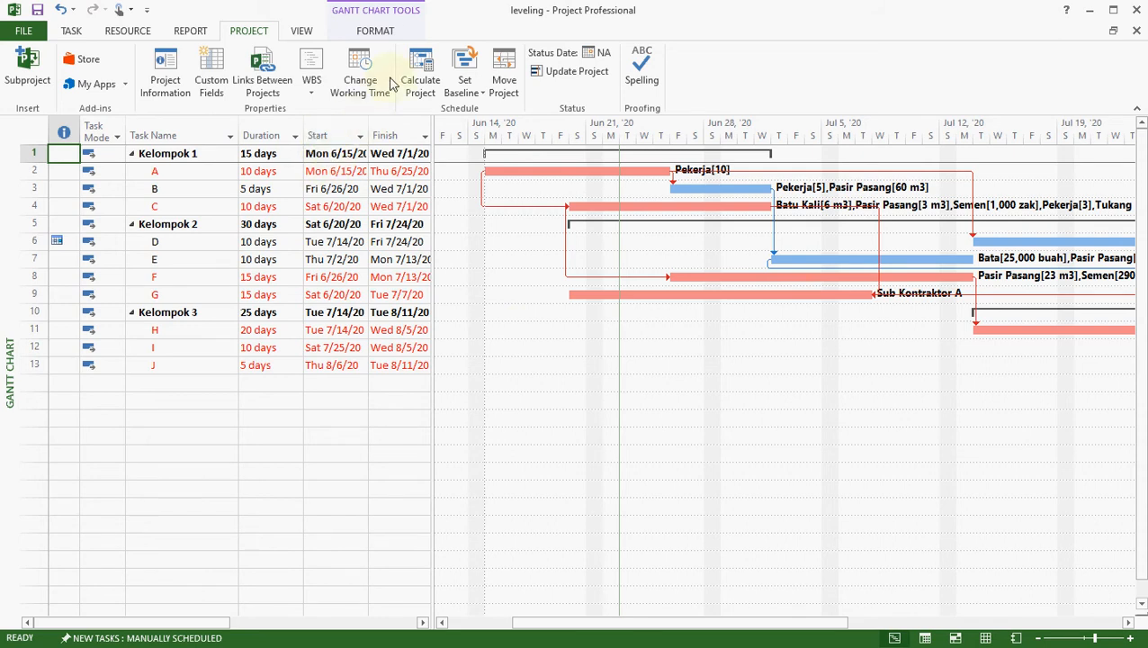
Show the project summary task above all task groups in the Gantt chart.
click(377, 33)
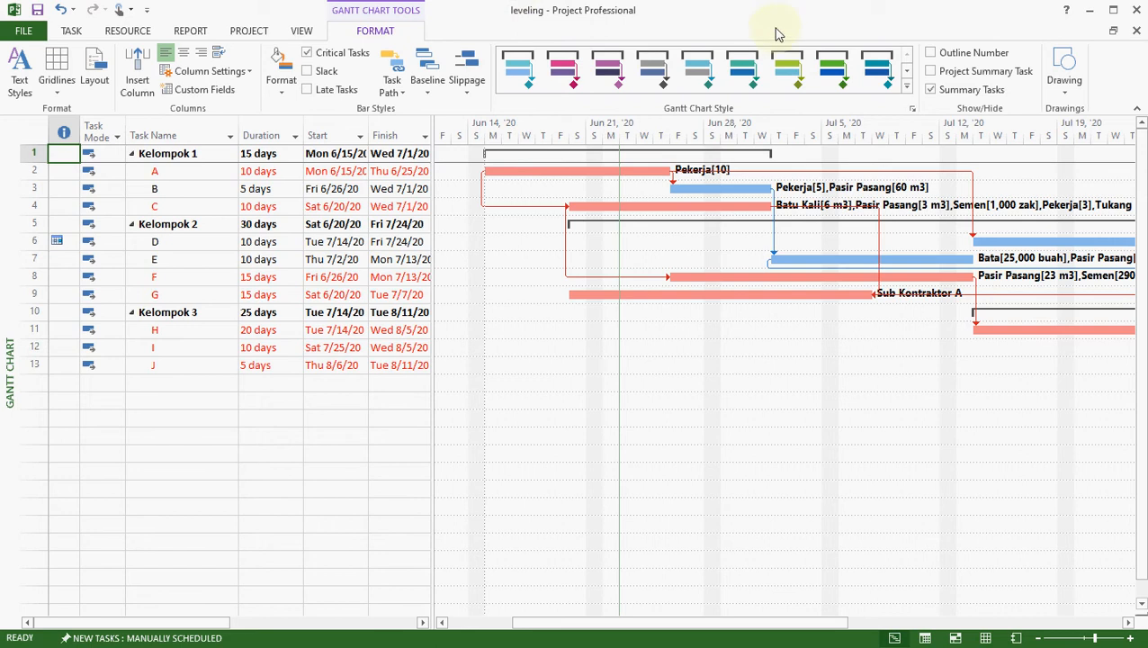
click(932, 72)
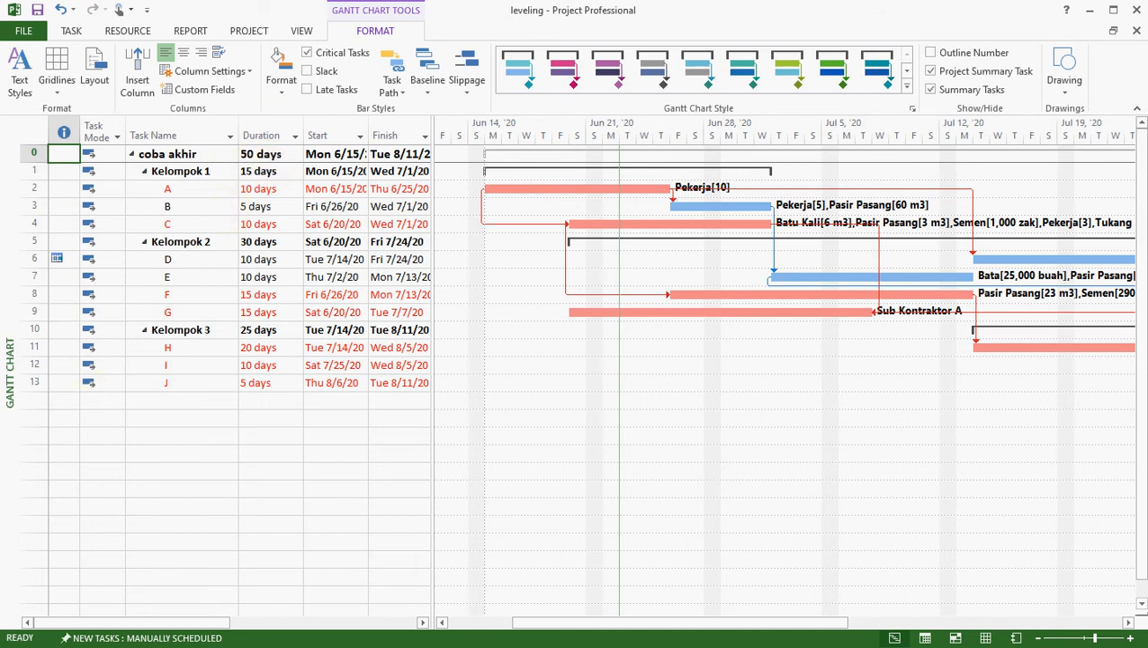
key(alt+Tab)
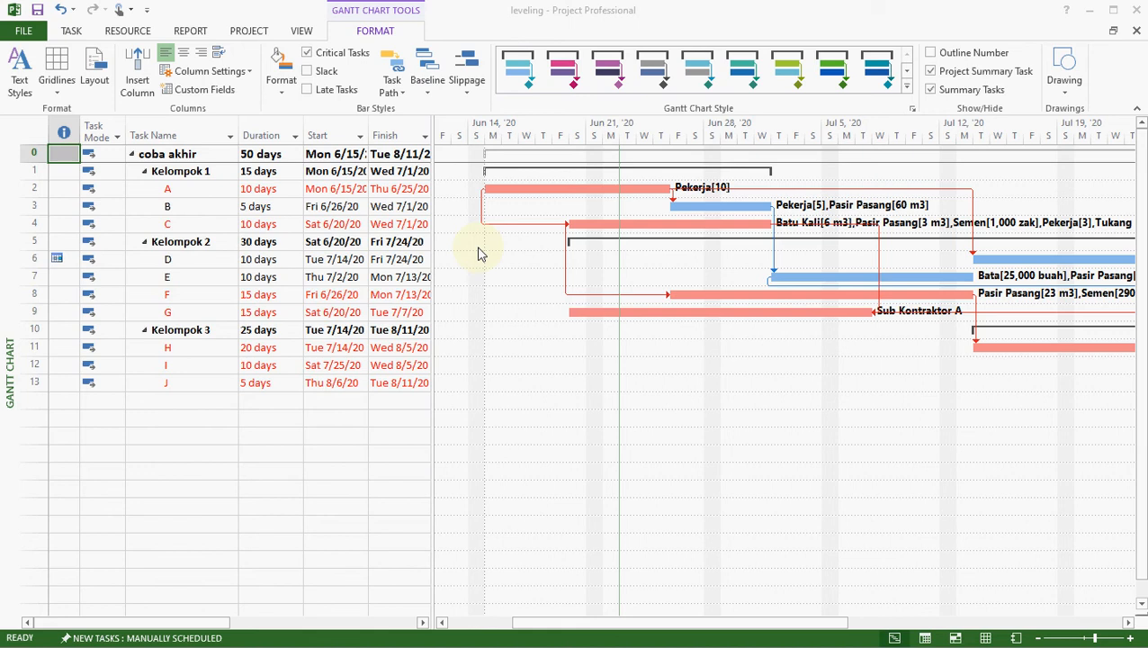
click(526, 232)
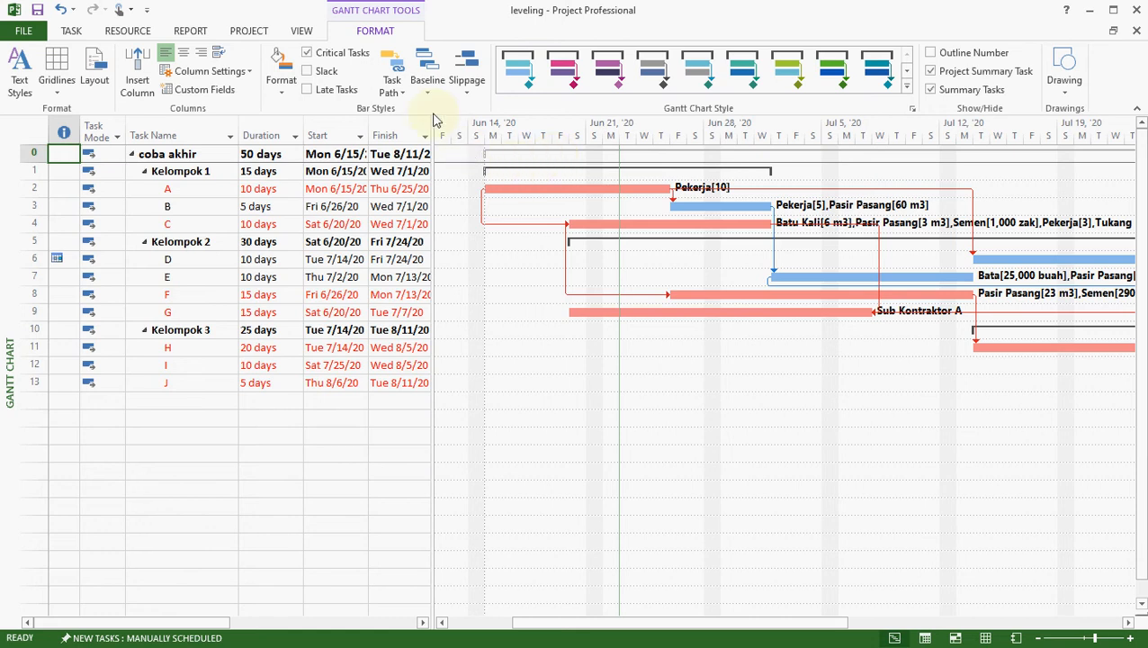
Open the detailed Timescale settings for the Gantt chart.
click(305, 32)
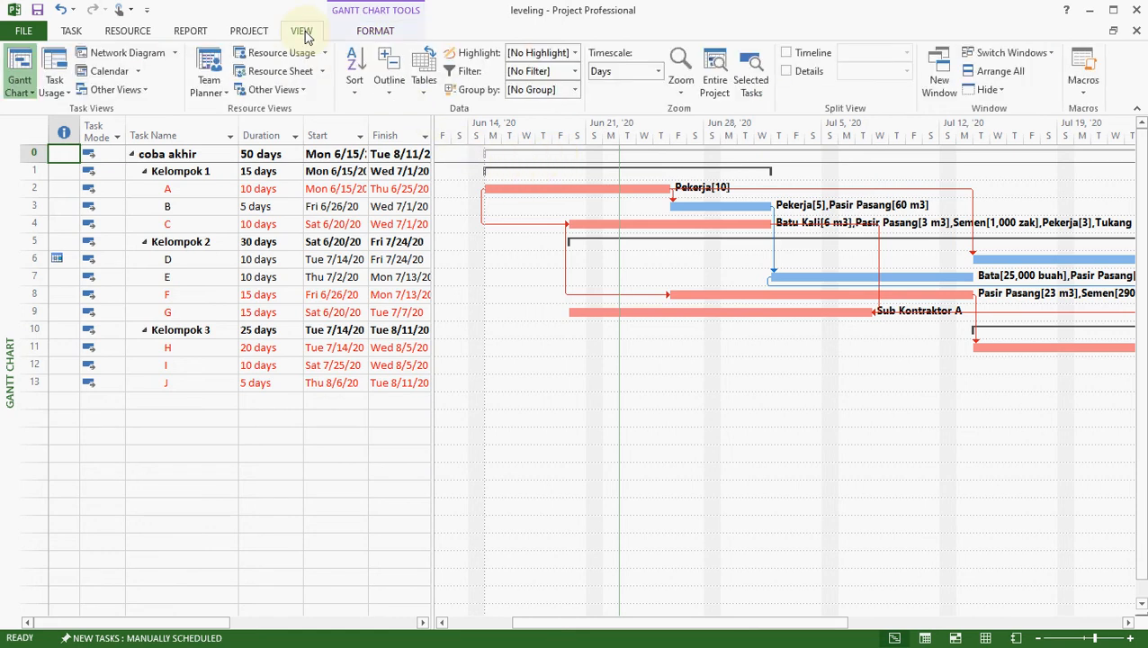
click(660, 74)
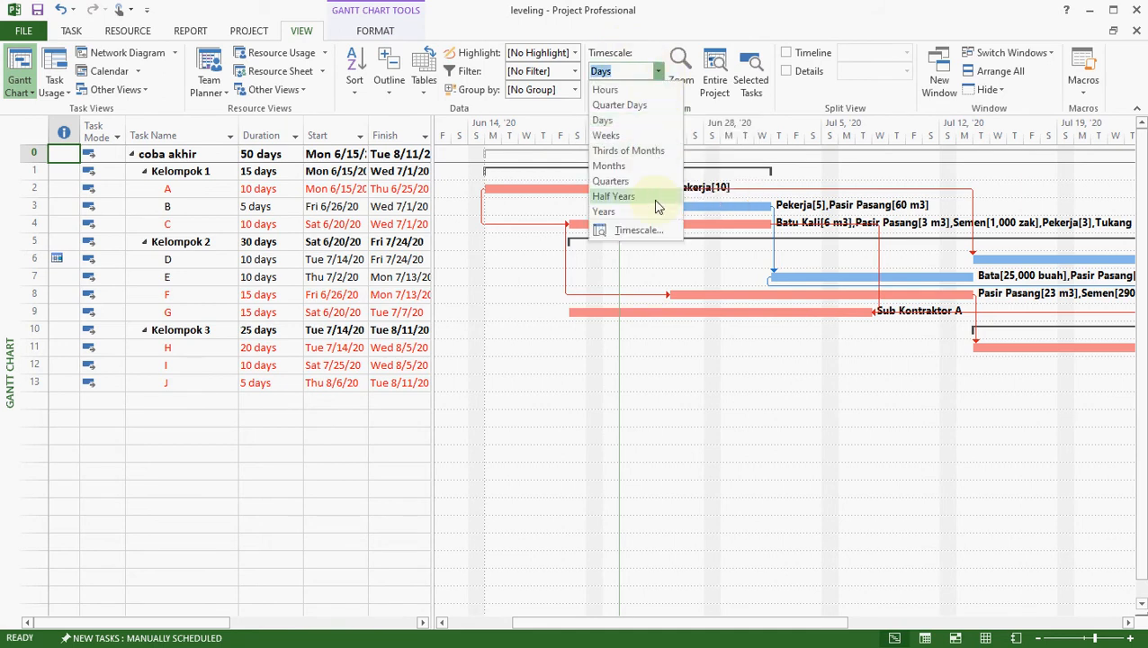
click(657, 232)
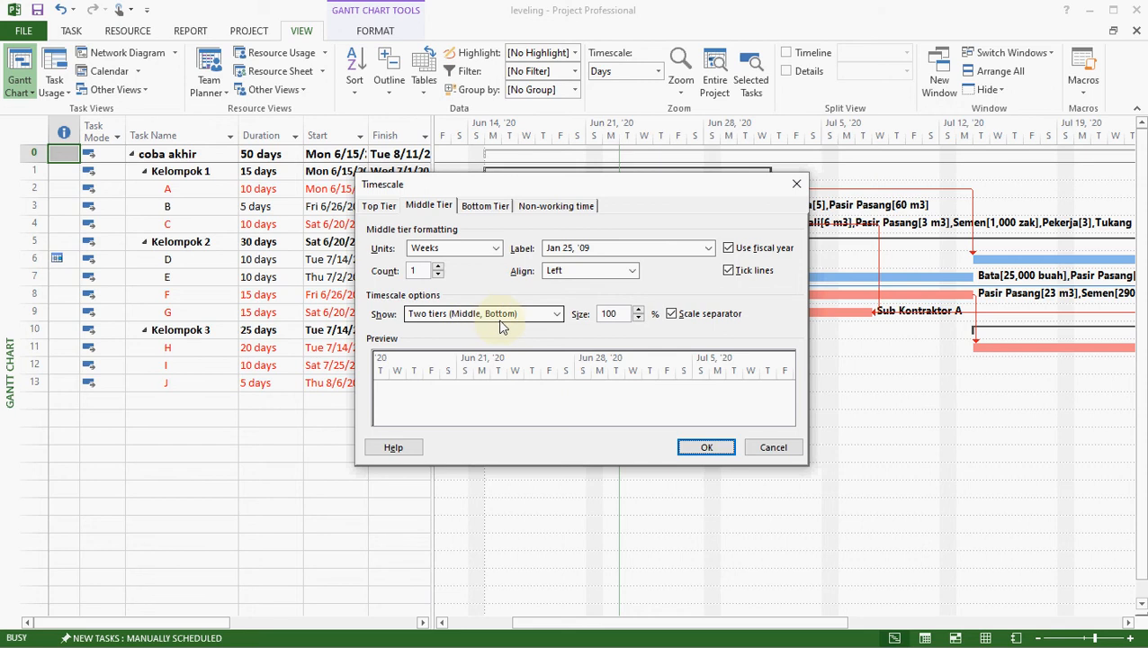
Try the timescale with one tier (Middle), two tiers (Middle, Bottom) and three tiers (Top, Middle, Bottom).
click(557, 317)
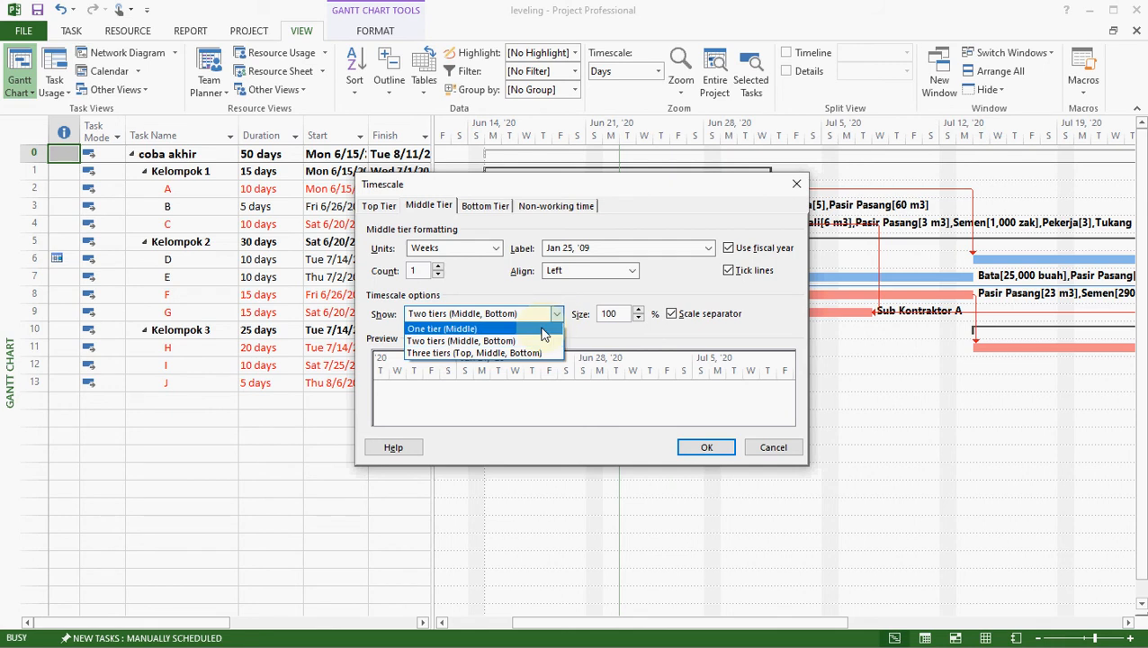
click(542, 329)
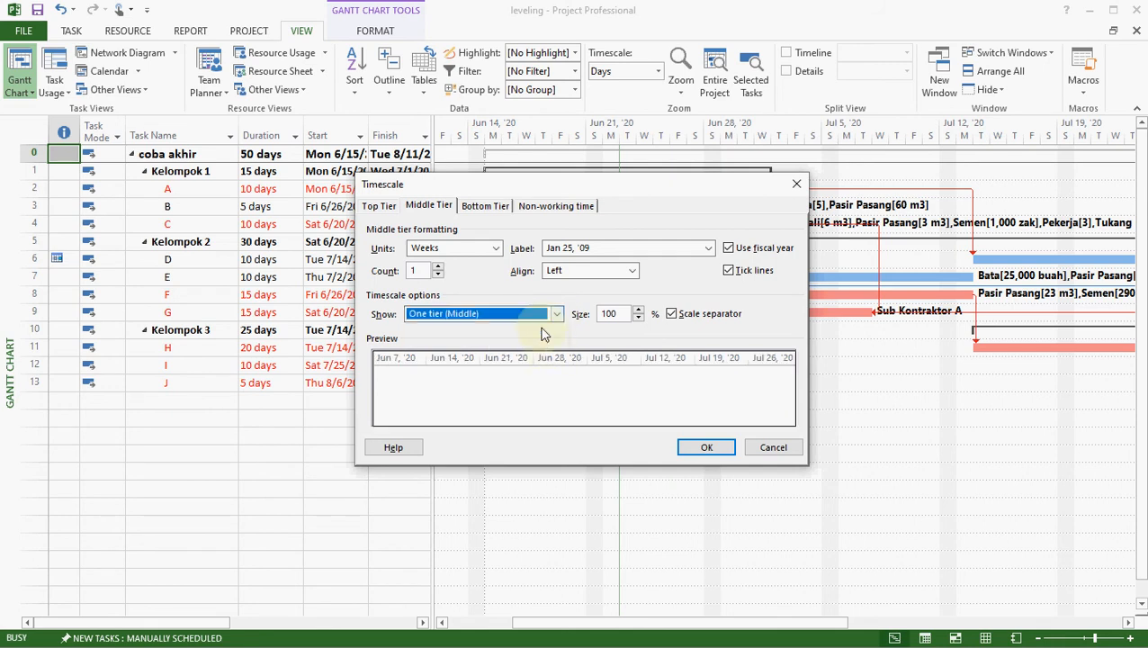
click(557, 315)
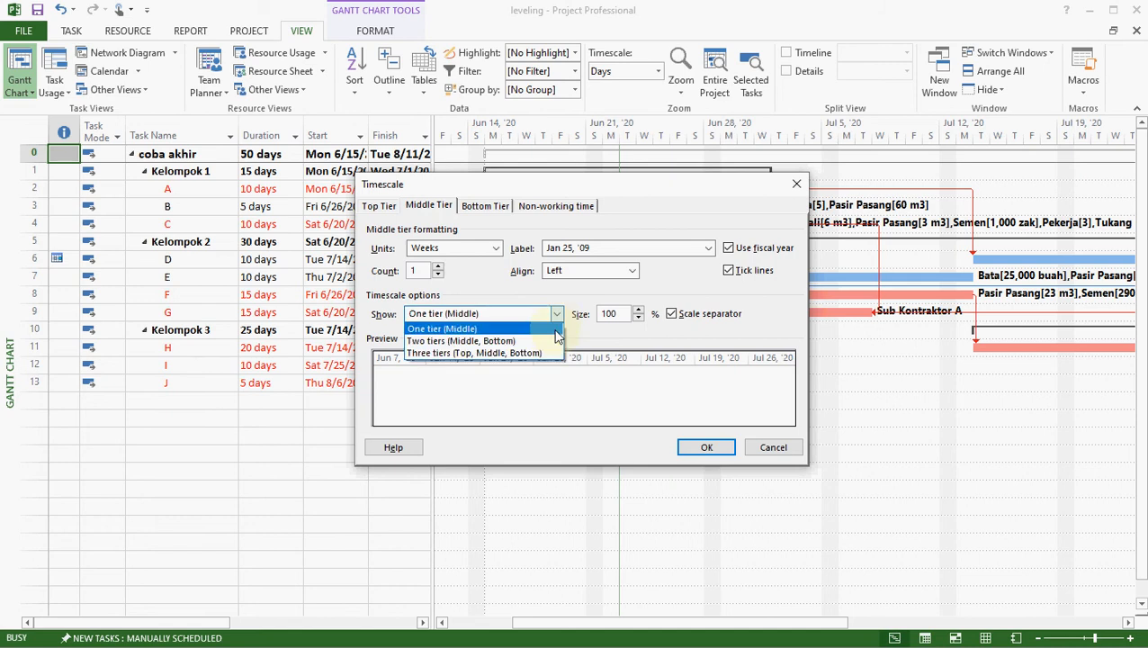
click(555, 342)
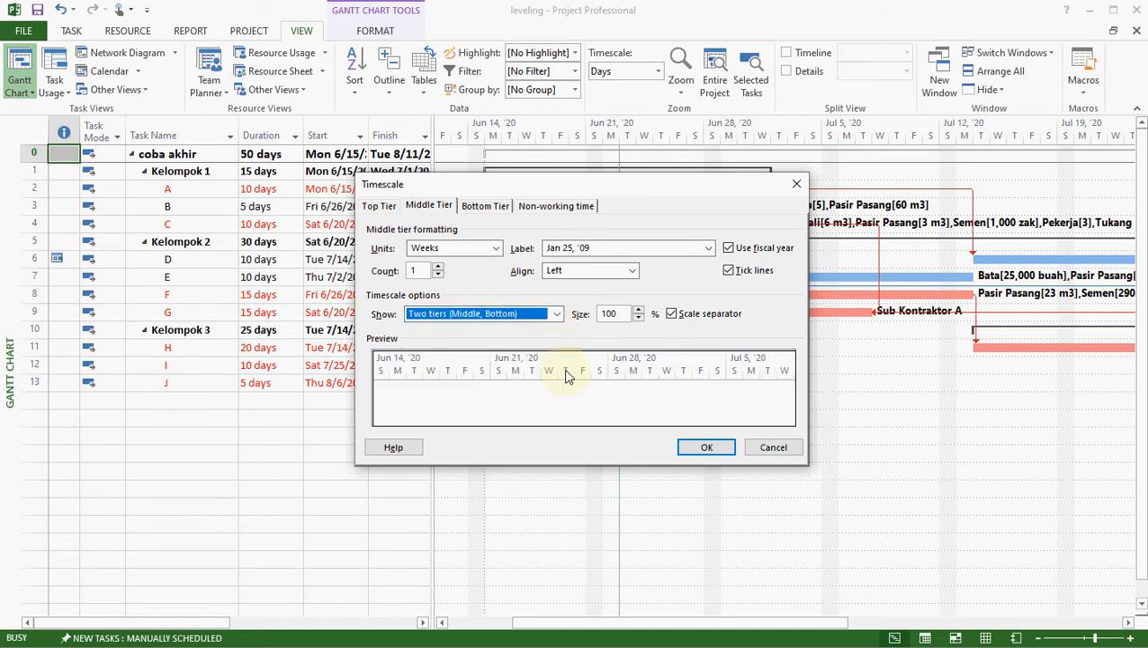
click(557, 315)
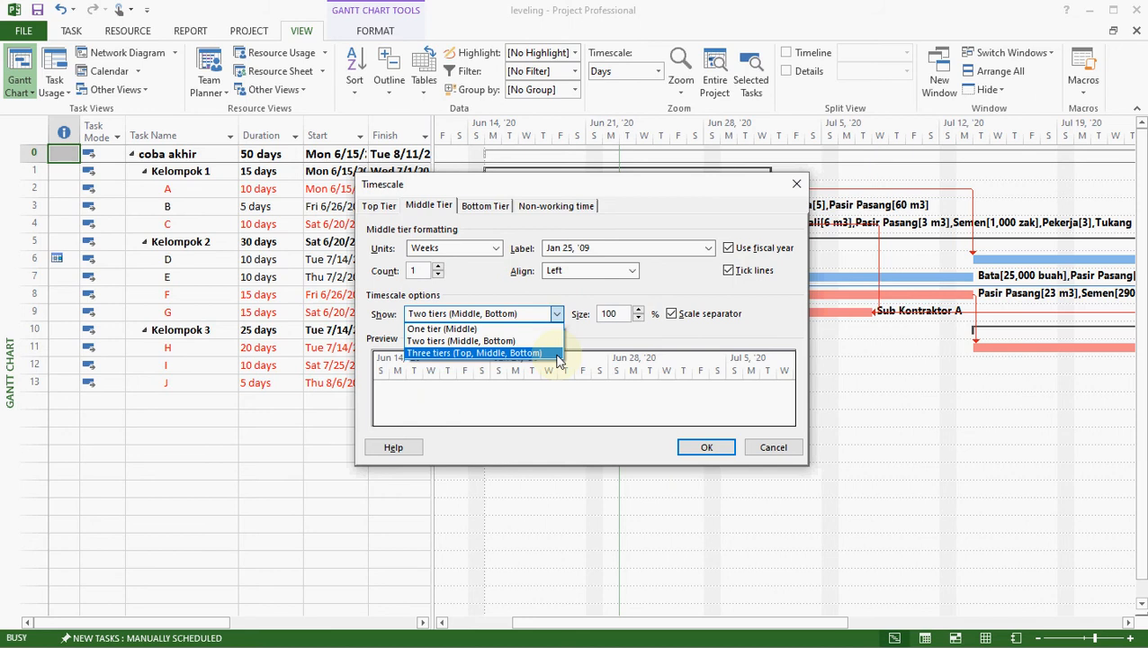
click(556, 353)
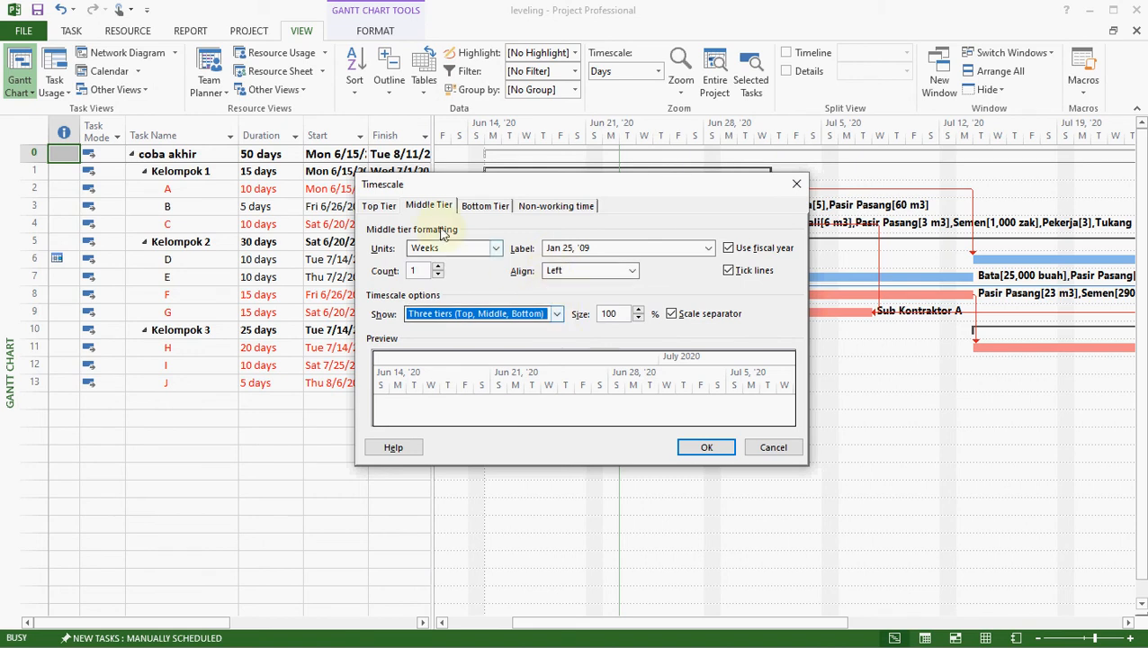
Review the units and label formatting of the timescale's top, middle and bottom tiers.
click(382, 208)
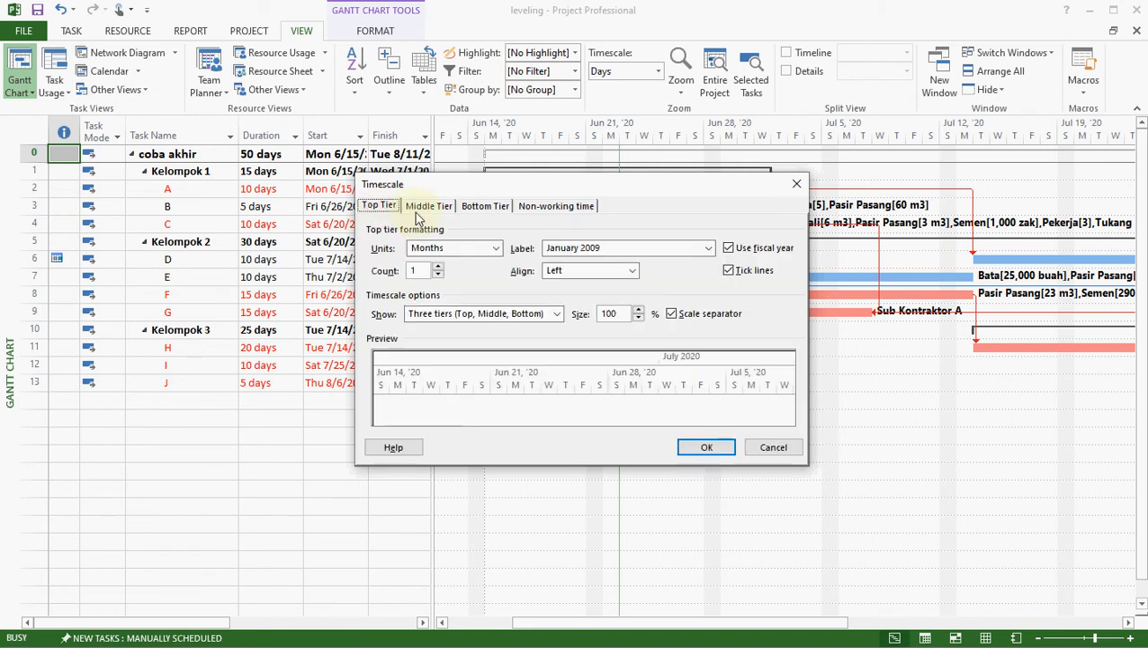
click(429, 207)
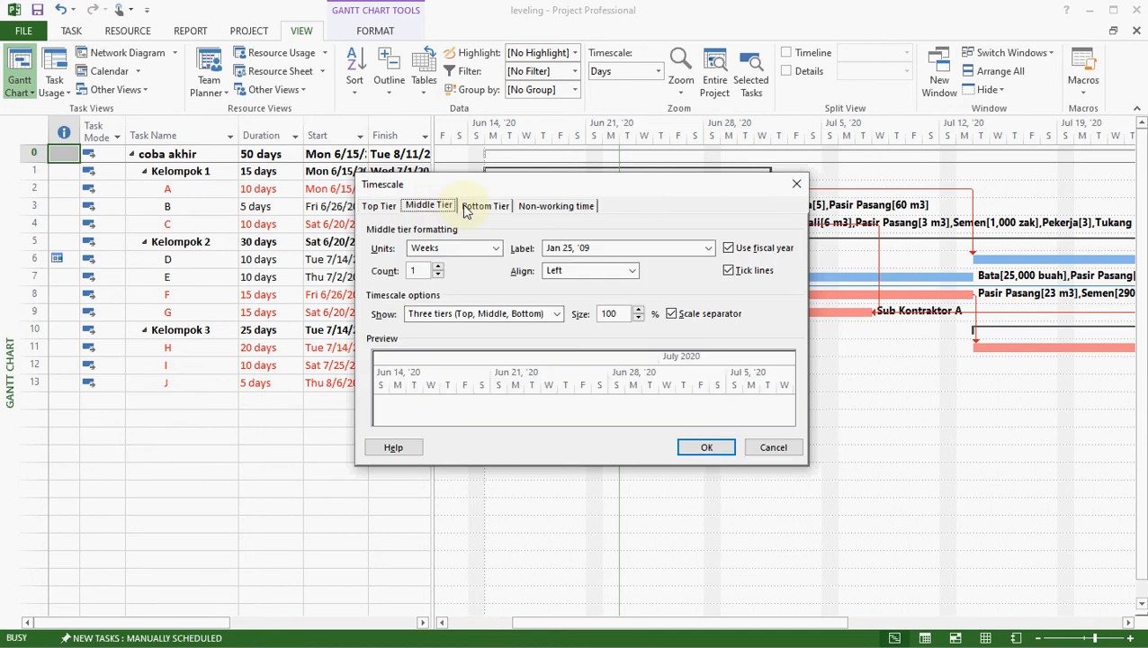
click(469, 208)
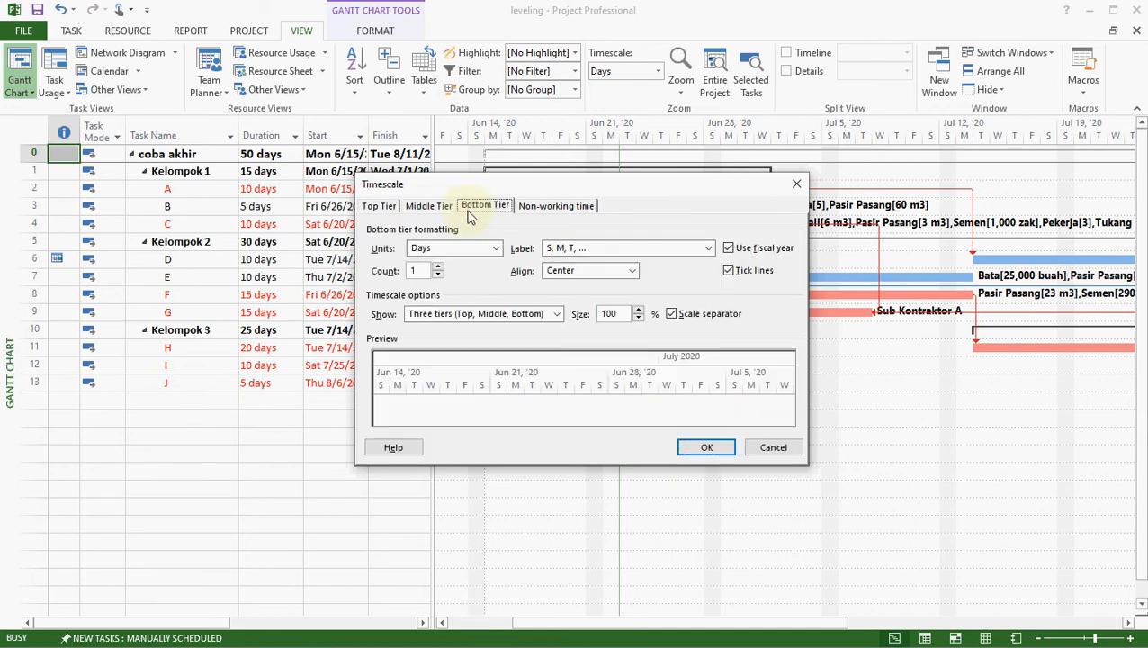
click(380, 209)
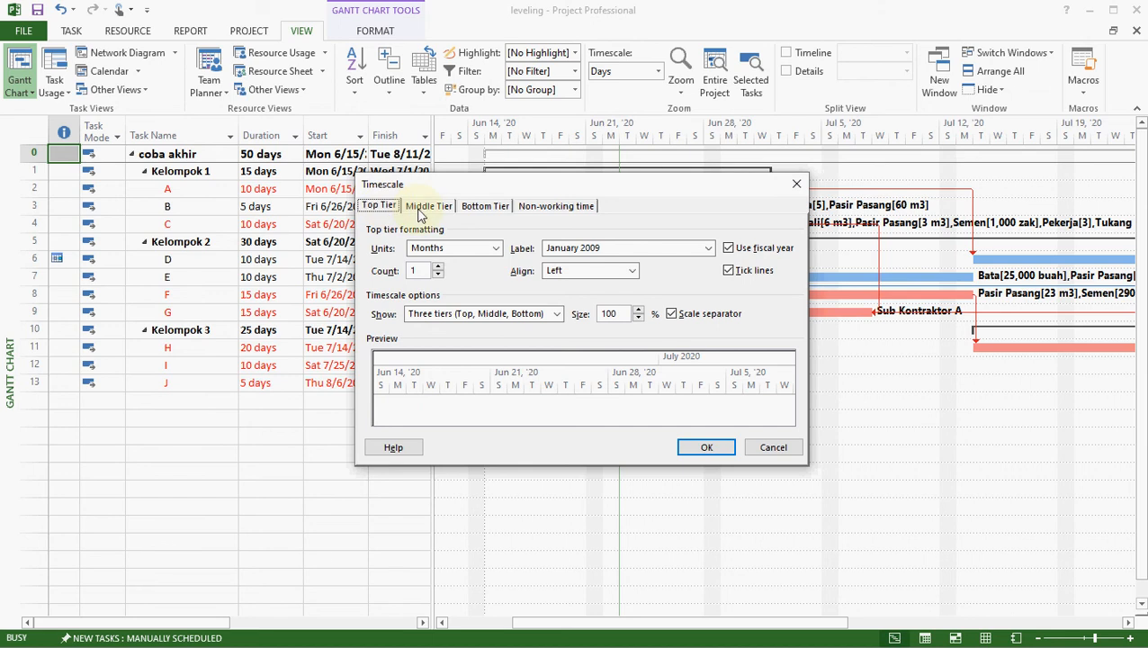
click(418, 212)
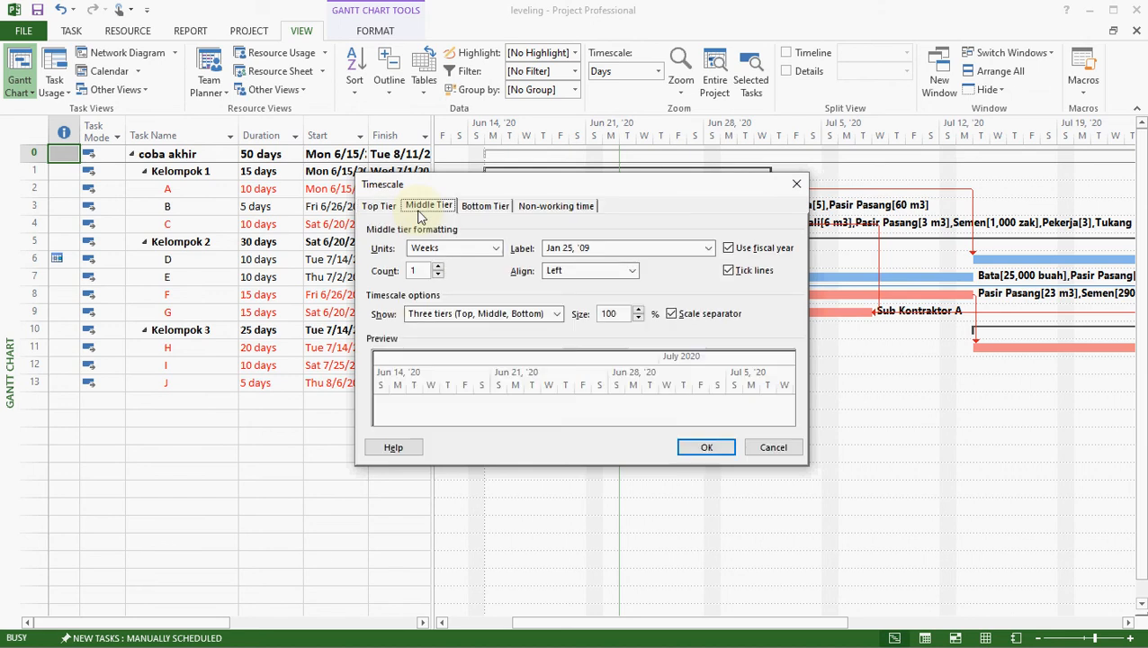
Show two timescale tiers (Middle, Bottom) and label the bottom tier's days as 1, 2, 3, 4, ... (From Start).
click(484, 207)
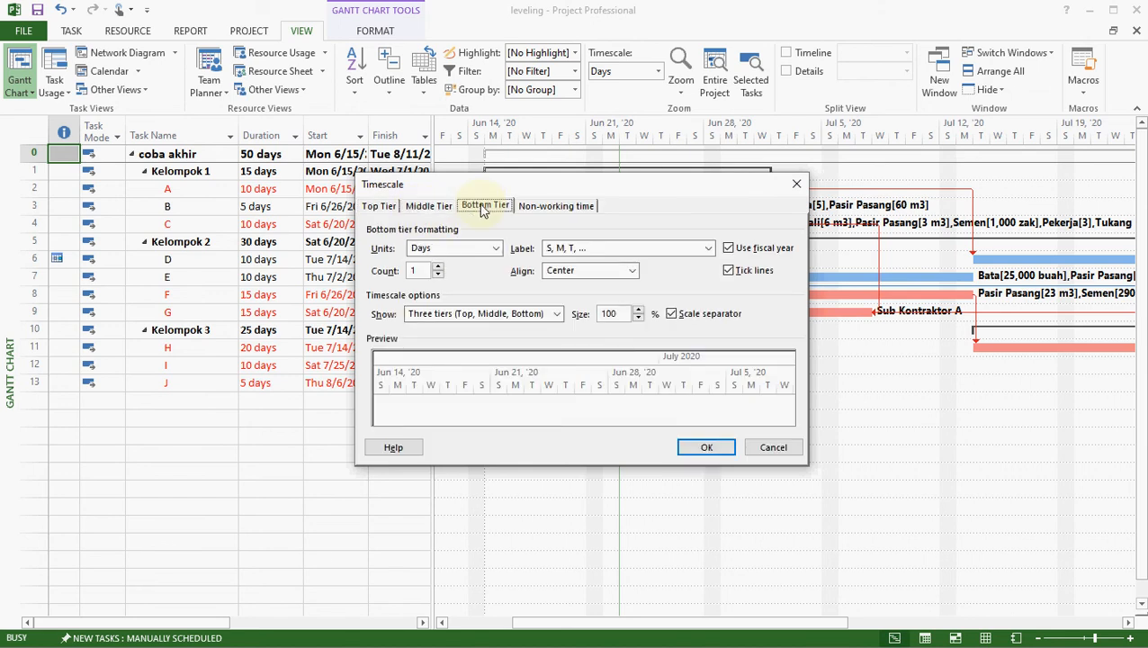
click(557, 314)
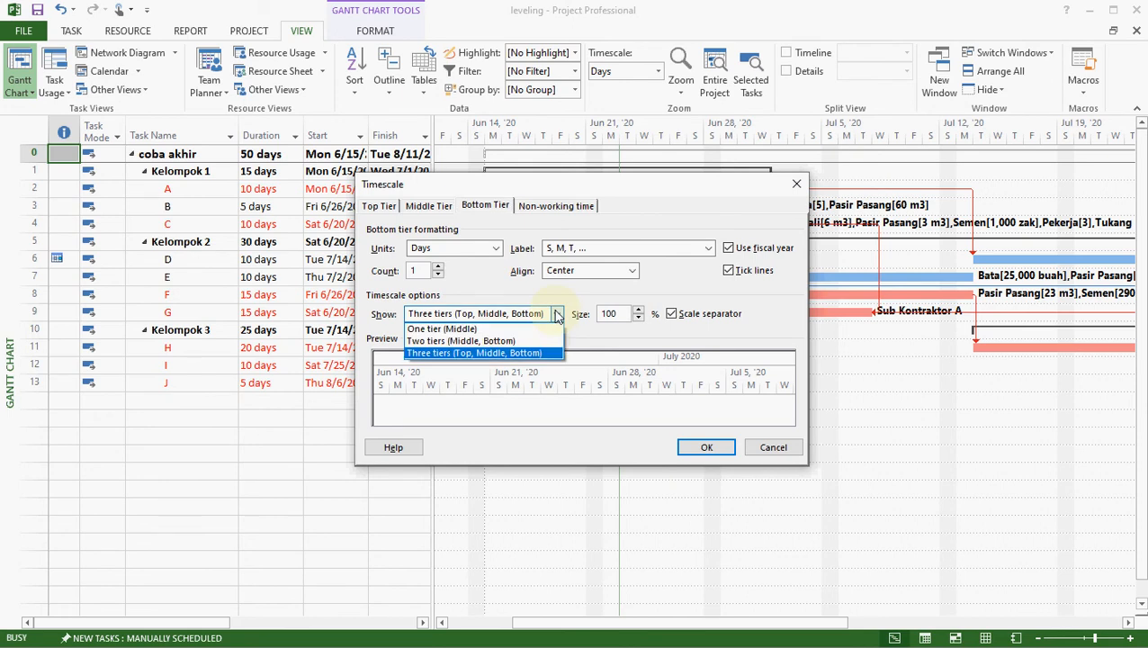
click(549, 342)
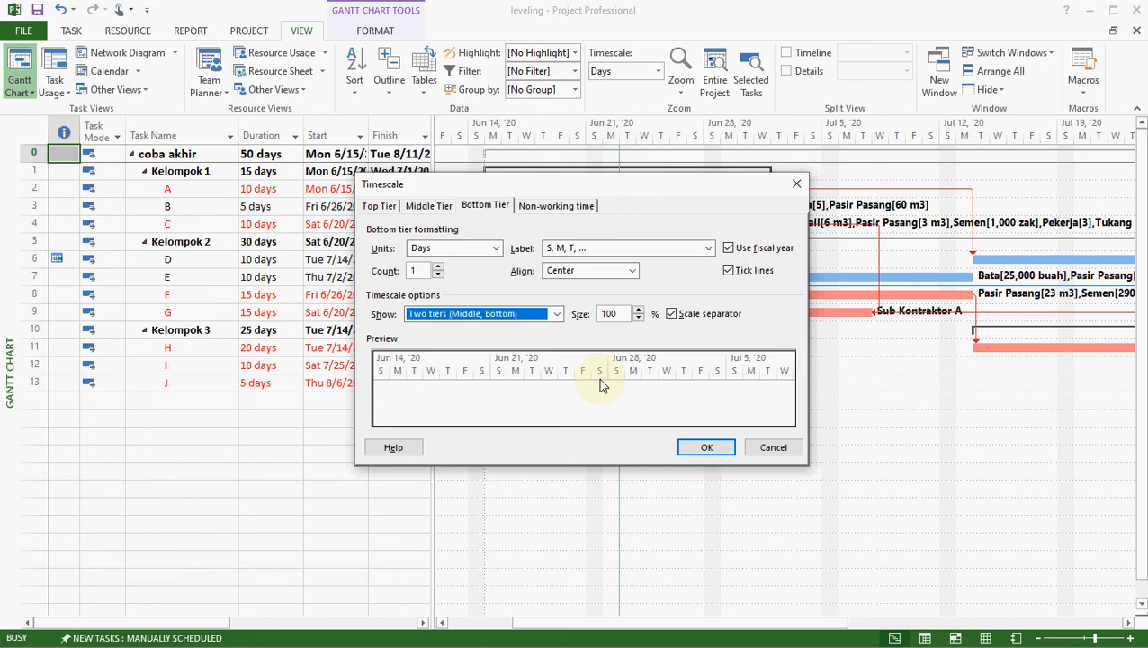
click(709, 248)
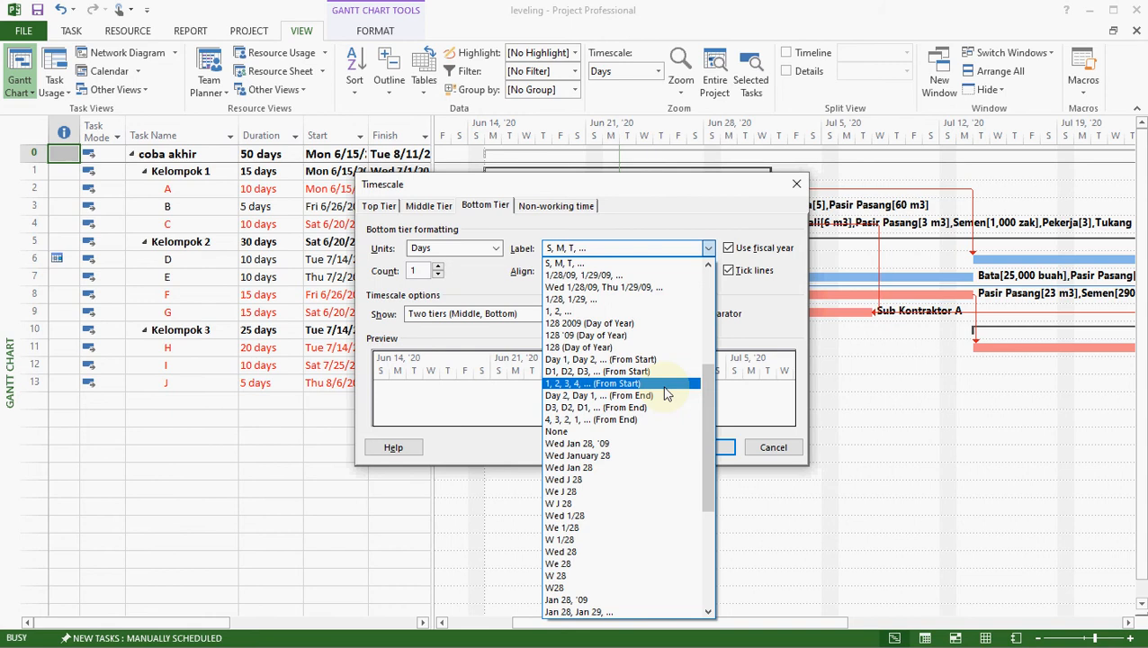
click(658, 312)
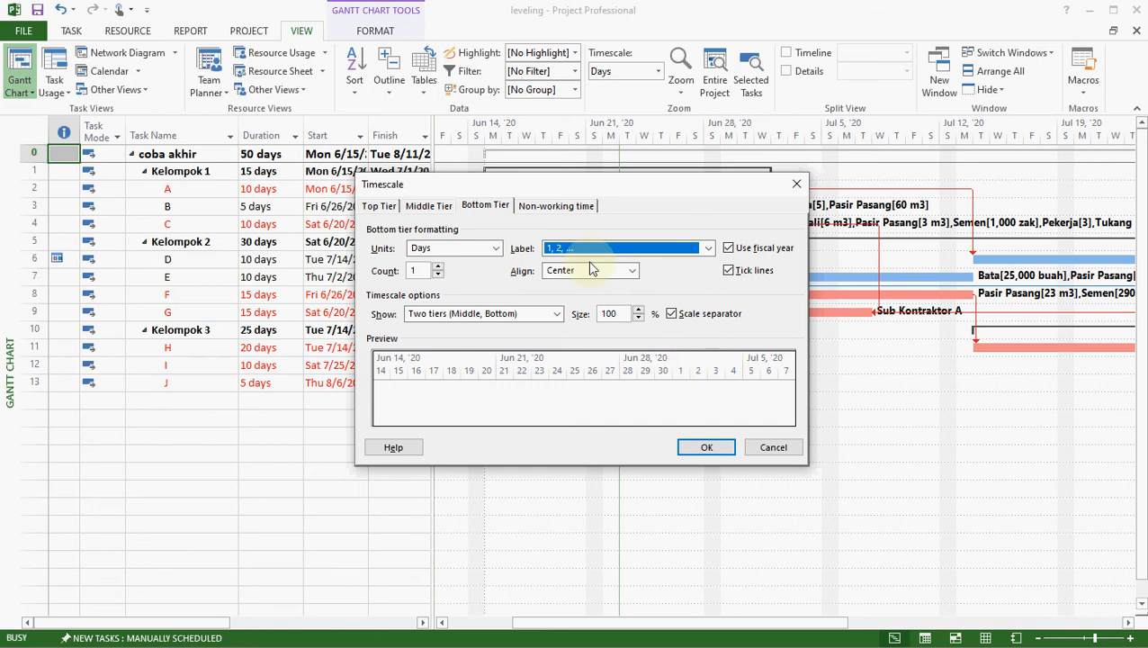
click(709, 249)
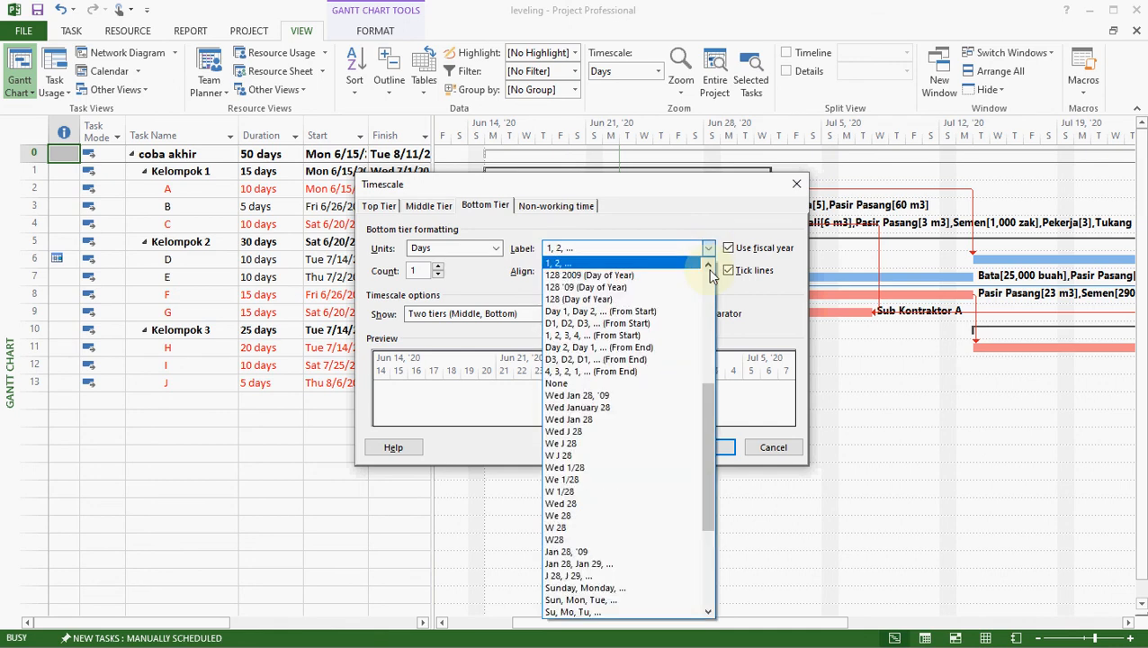
click(677, 337)
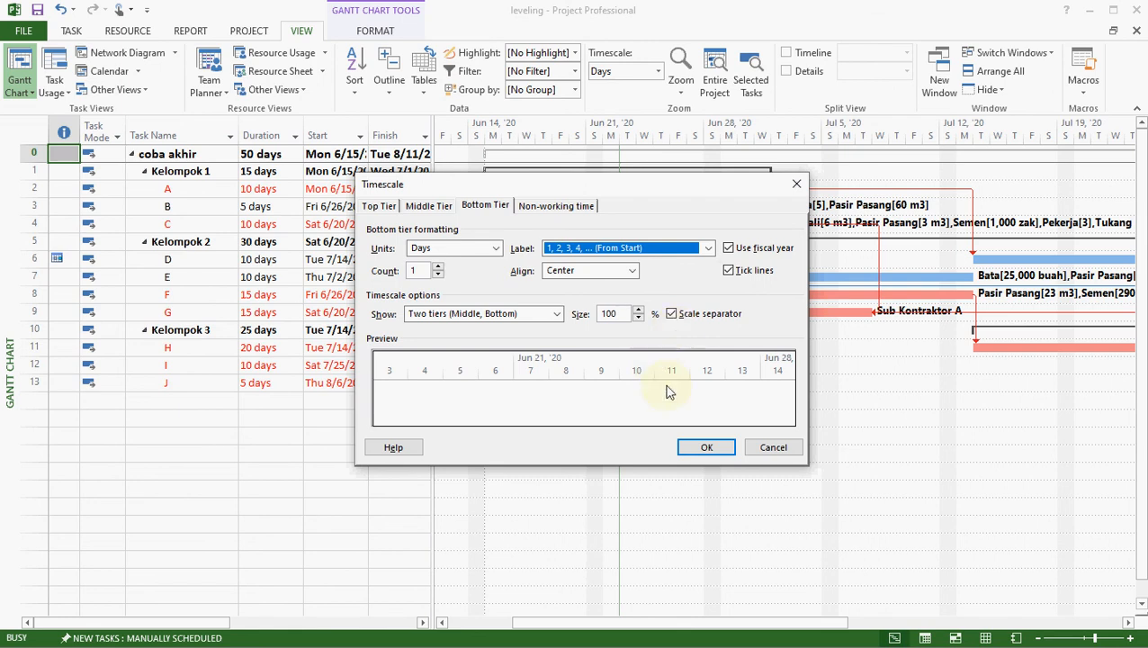
click(707, 447)
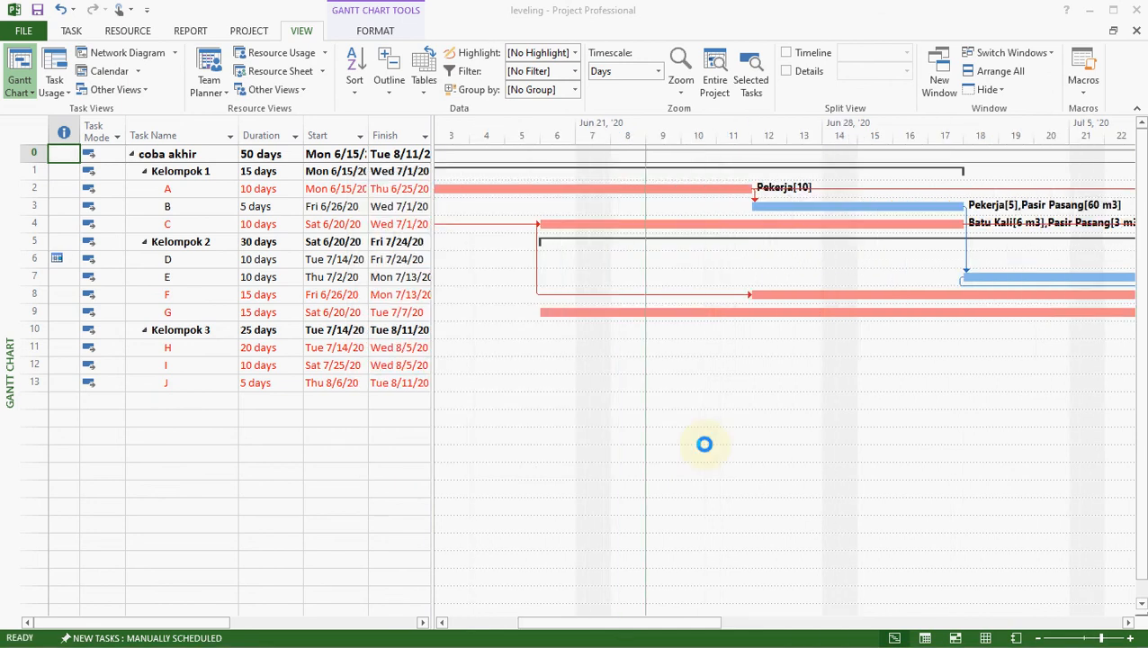
Examine the day numbering along the Gantt chart from the project's start to its finish.
drag(659, 622, 625, 633)
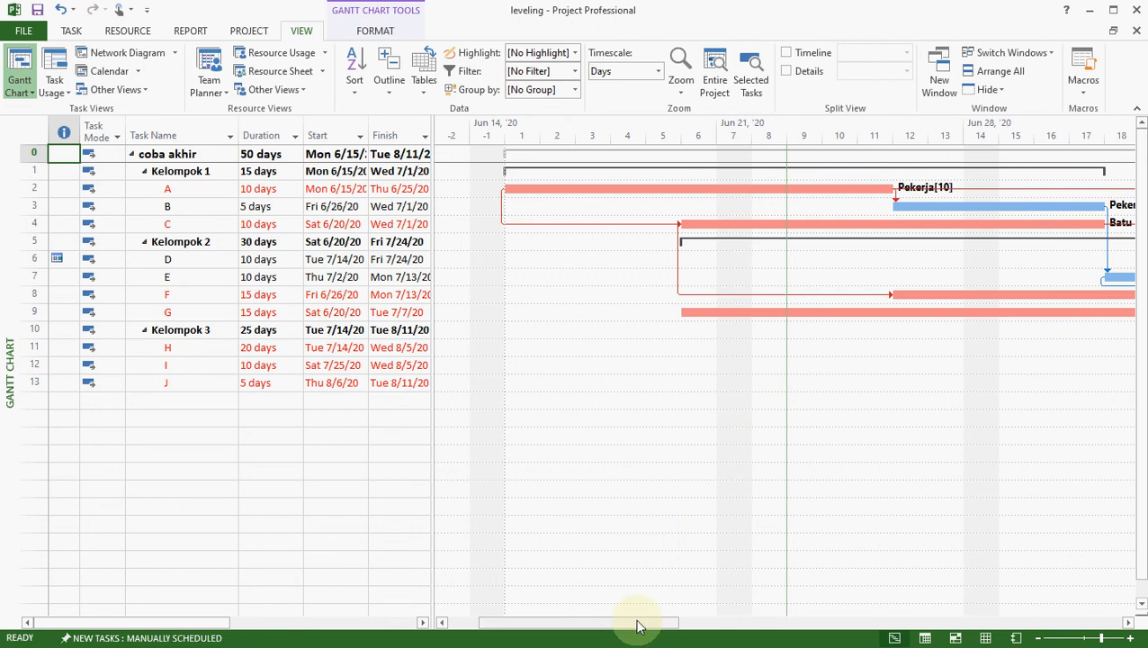
drag(636, 623, 1087, 617)
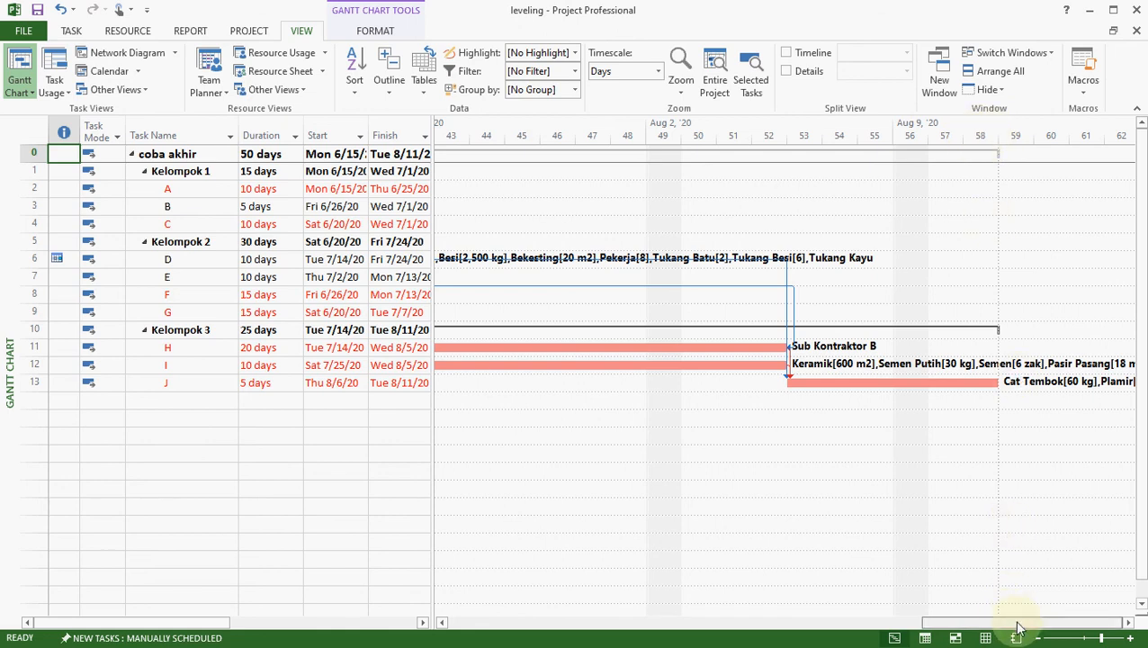
drag(1020, 628, 502, 637)
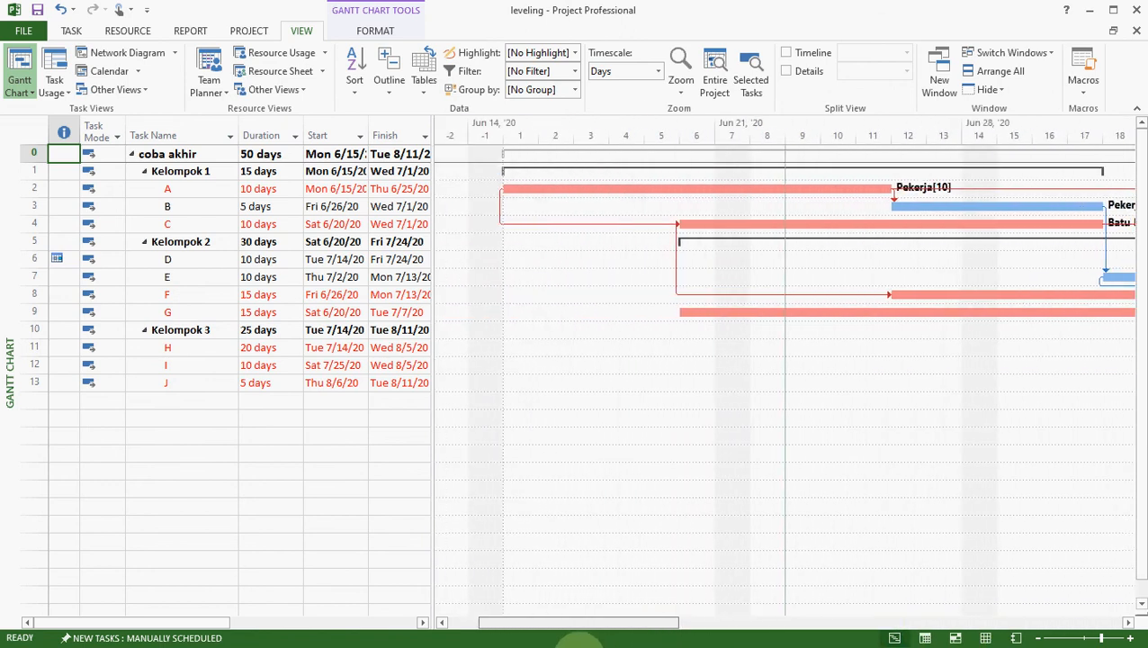
drag(579, 638, 577, 639)
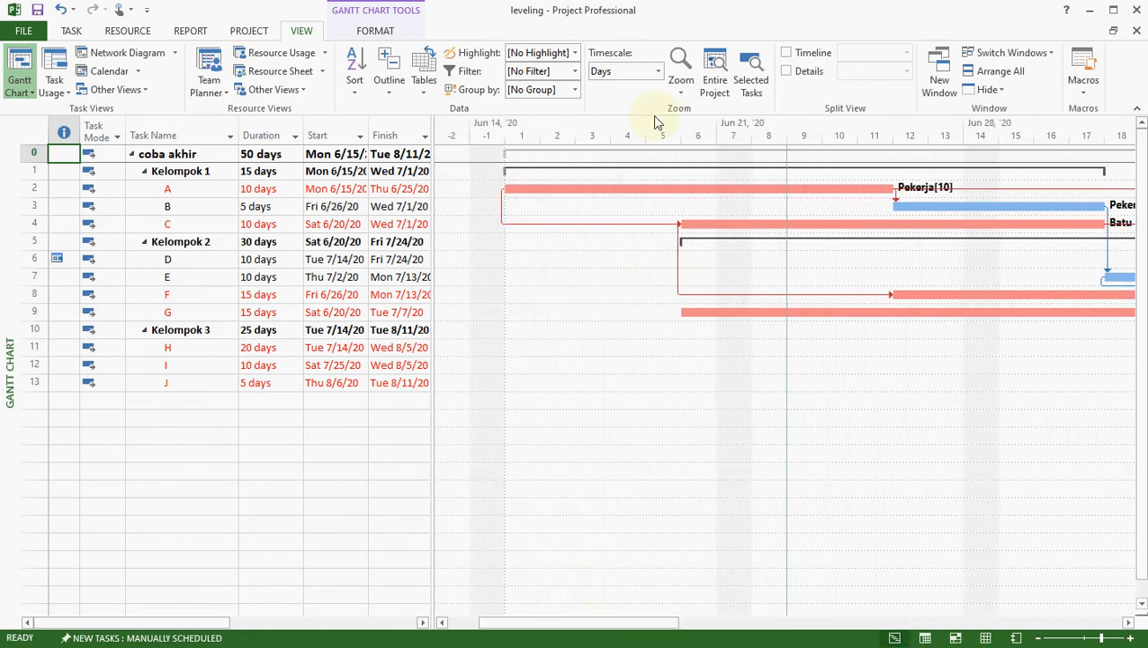
Label the timescale's bottom tier days as 4, 3, 2, 1, ... (From End) and check the numbering from the project's start to its finish.
click(658, 71)
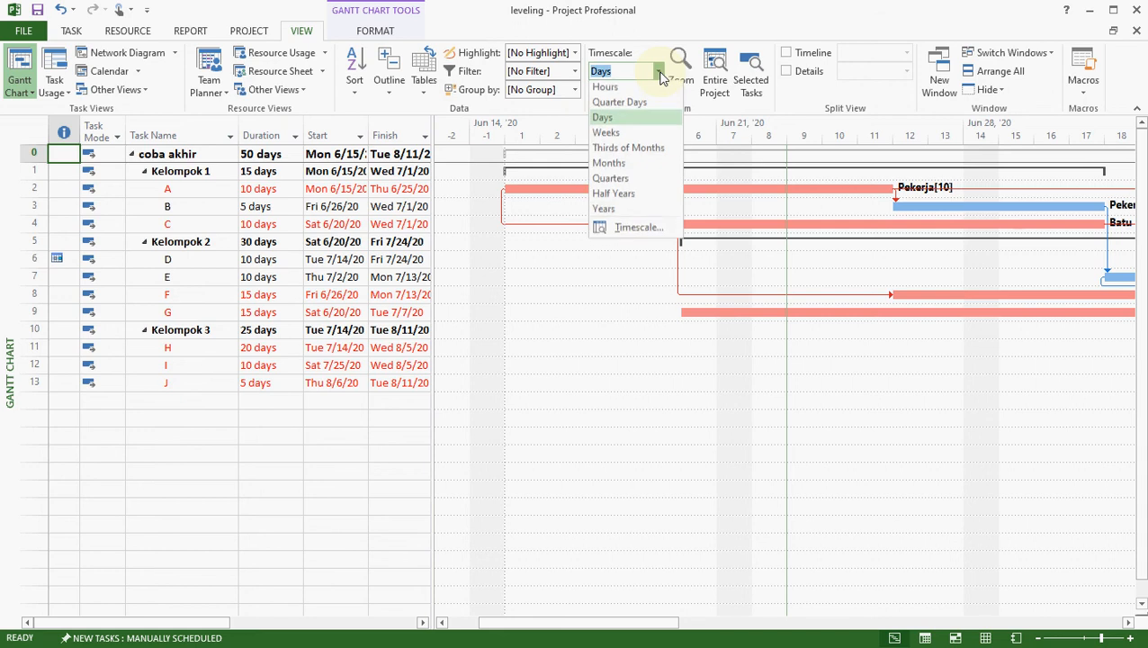
click(661, 229)
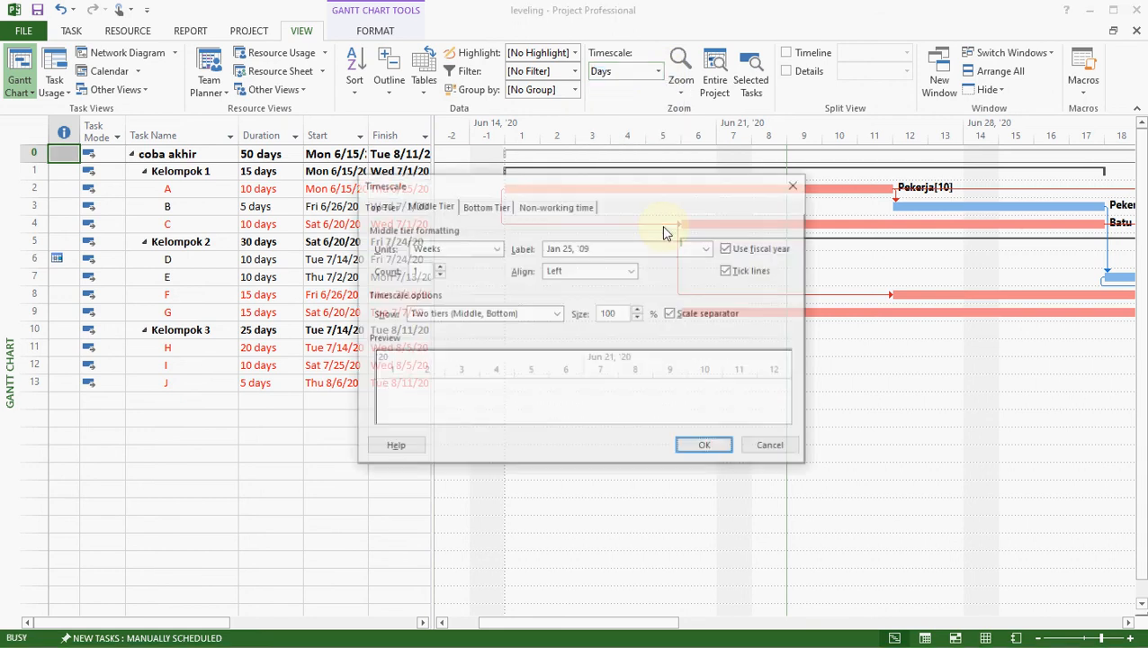
click(493, 210)
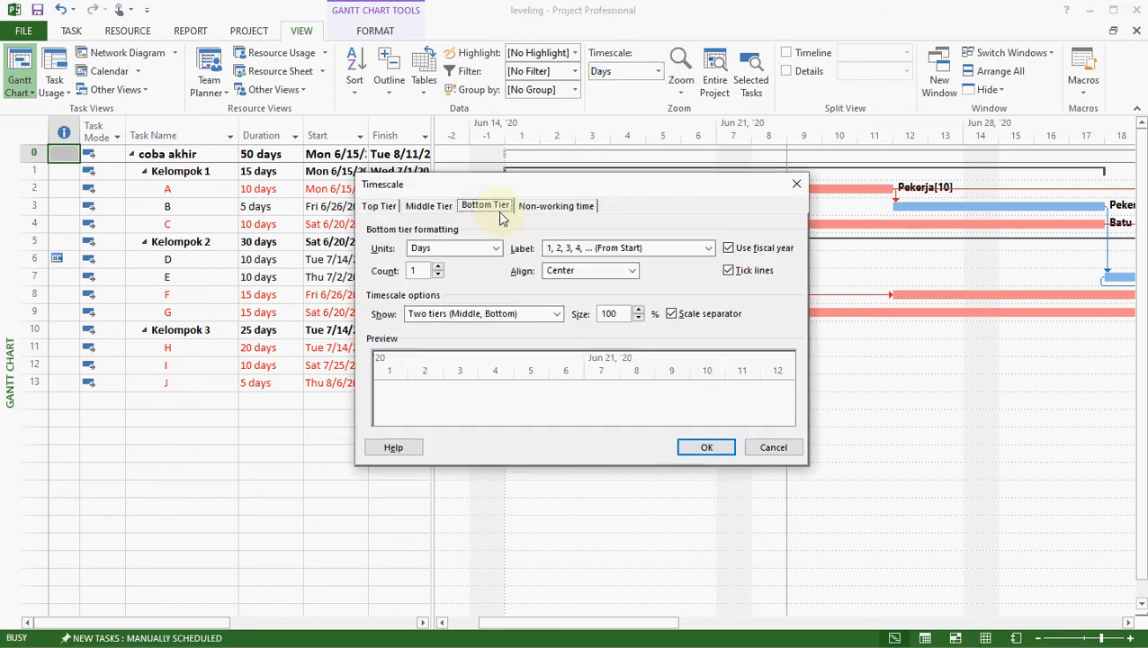
click(709, 255)
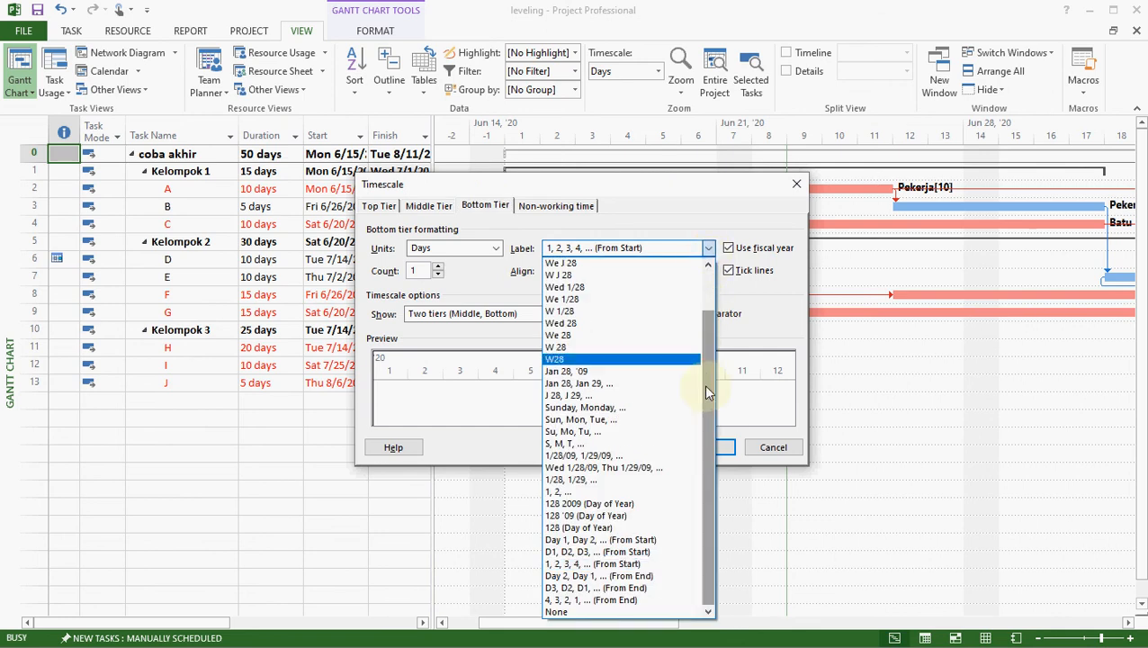
click(654, 601)
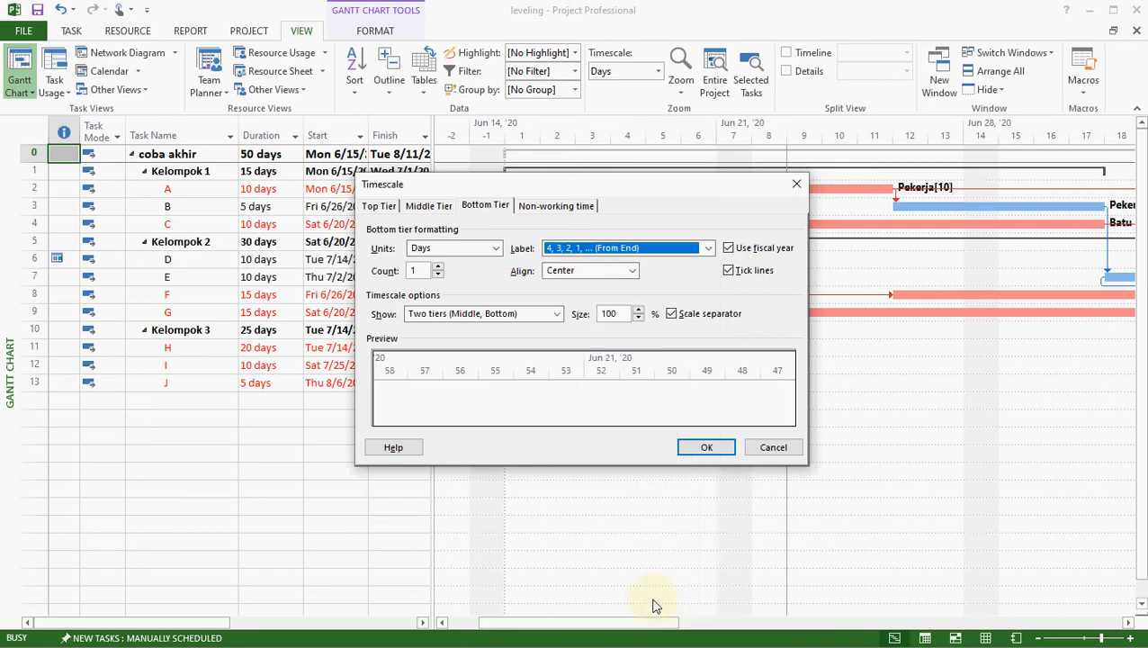
click(705, 447)
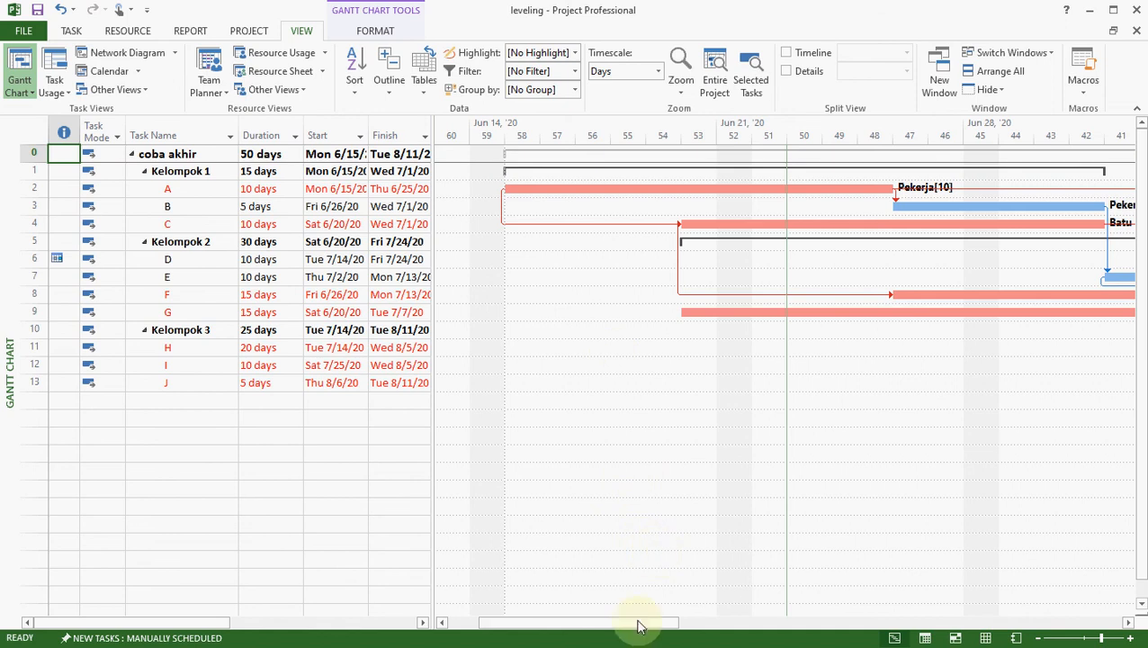
drag(636, 625, 1087, 617)
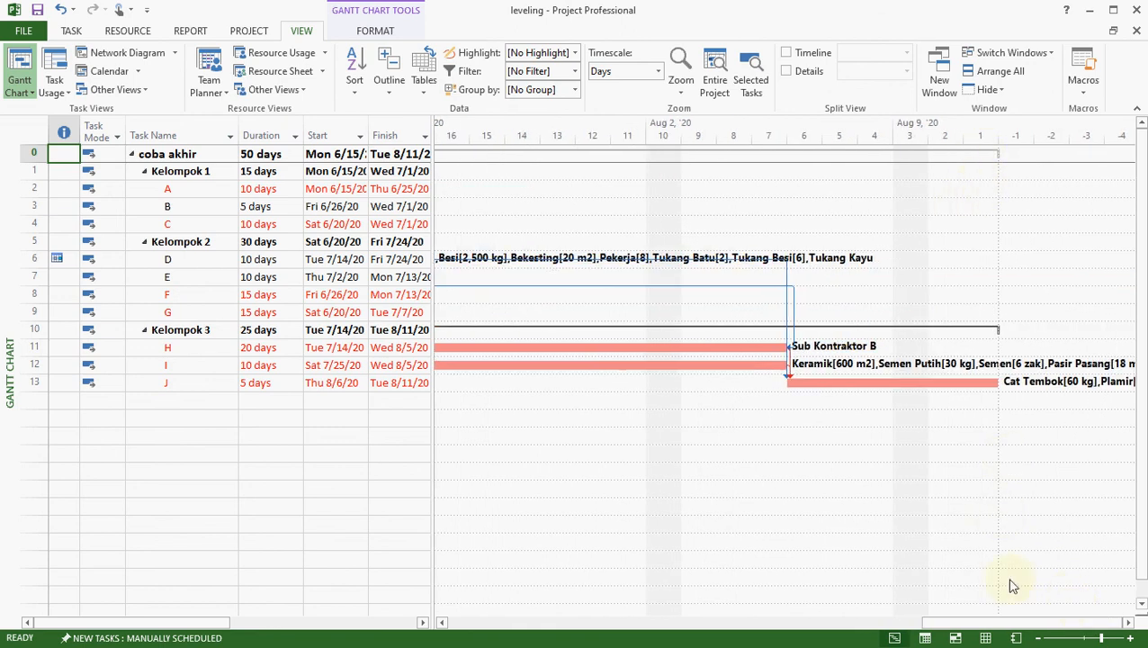
drag(1023, 624, 586, 639)
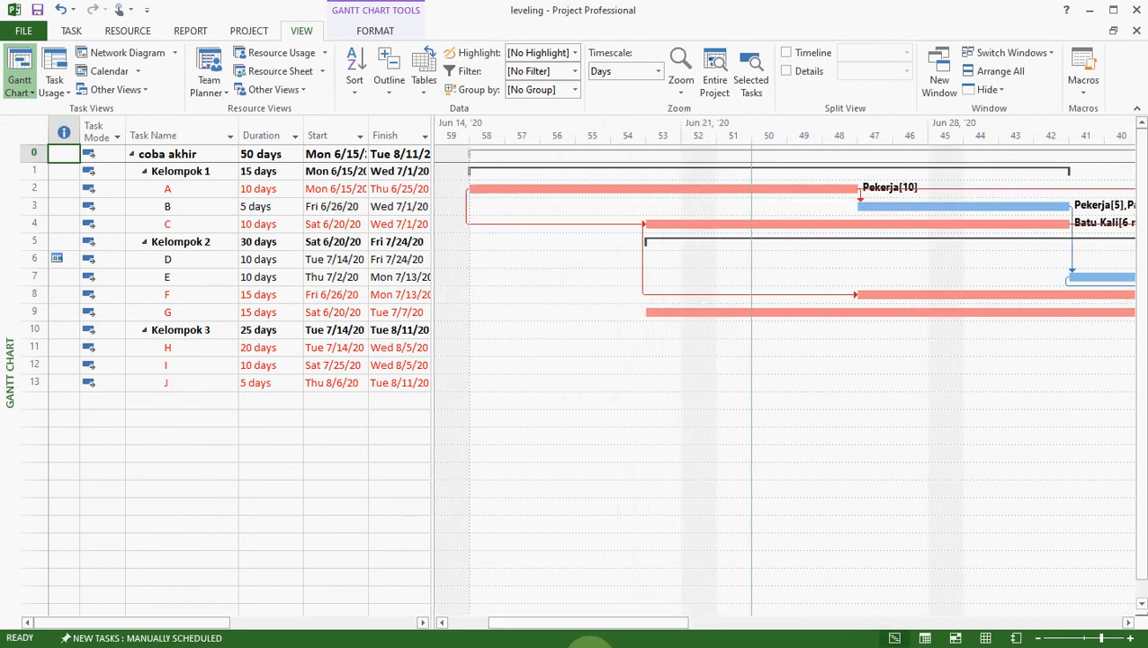